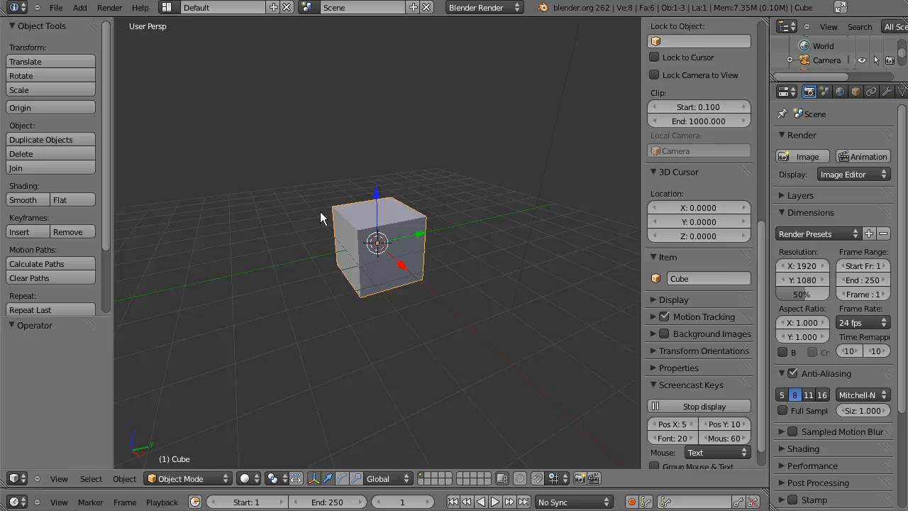
Step: Switch the viewport to the camera's view and select the camera
click(58, 479)
click(63, 429)
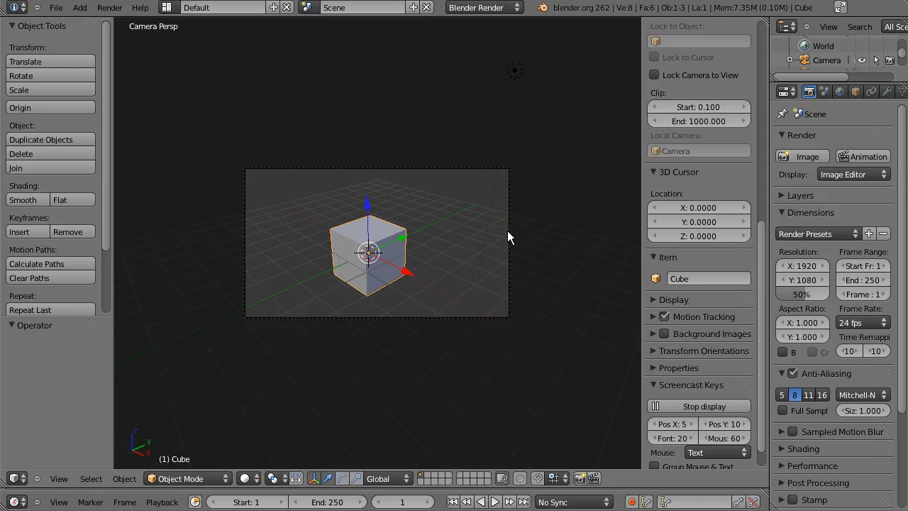
right_click(507, 236)
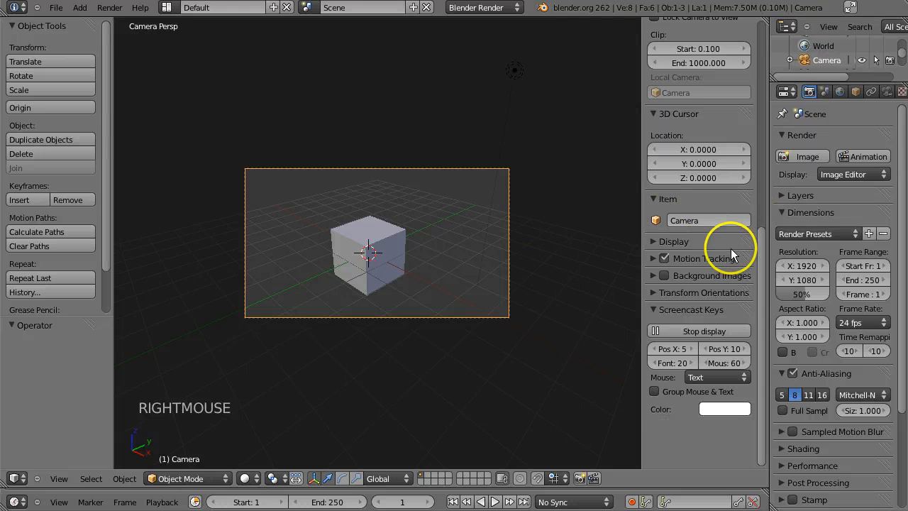
Step: Hide the viewport properties, widen the settings area and enable the Center composition guide for the camera
key(n)
drag(769, 187, 653, 196)
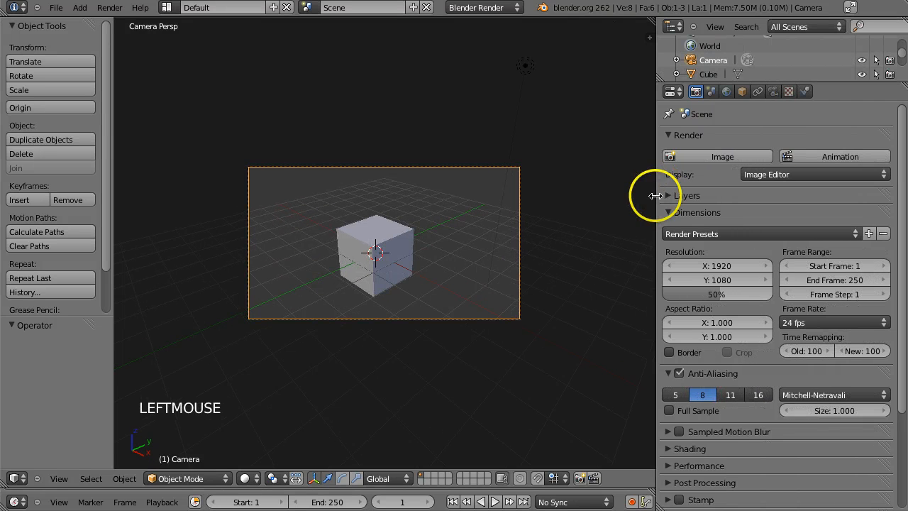
click(773, 90)
click(774, 90)
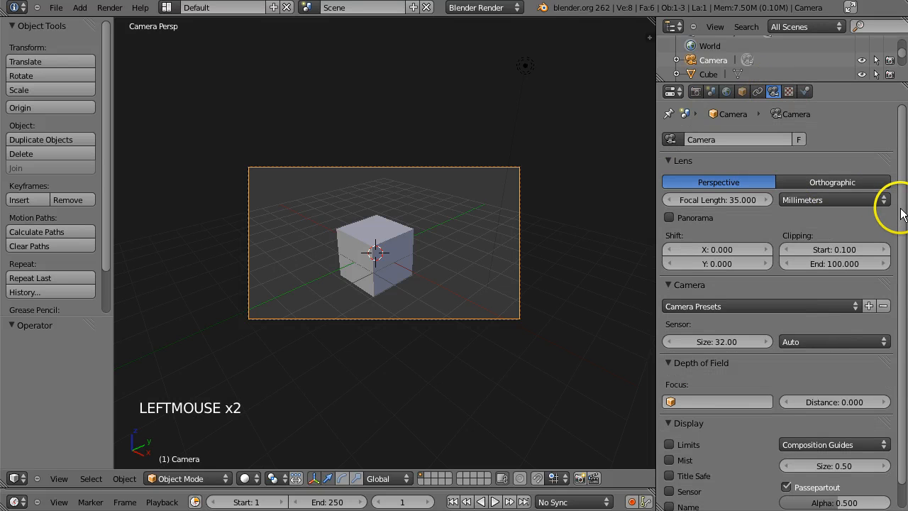
drag(901, 215, 905, 253)
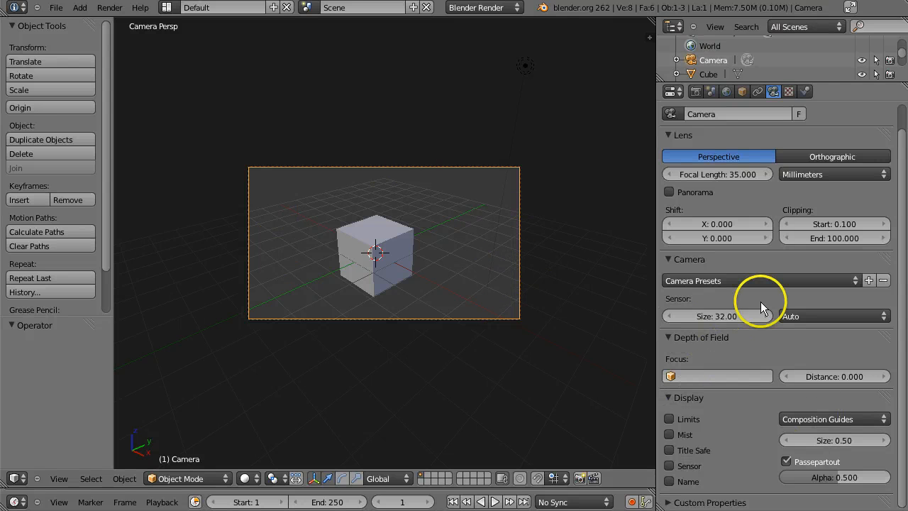
click(821, 419)
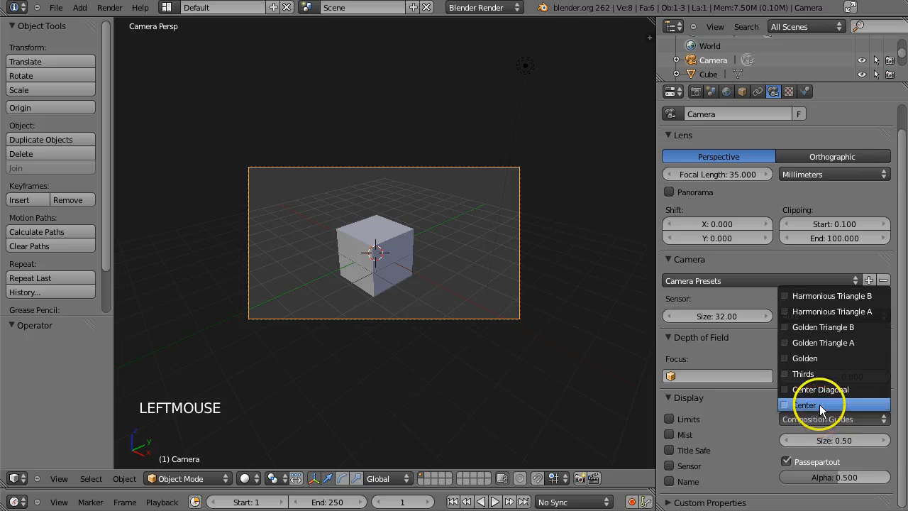
click(819, 404)
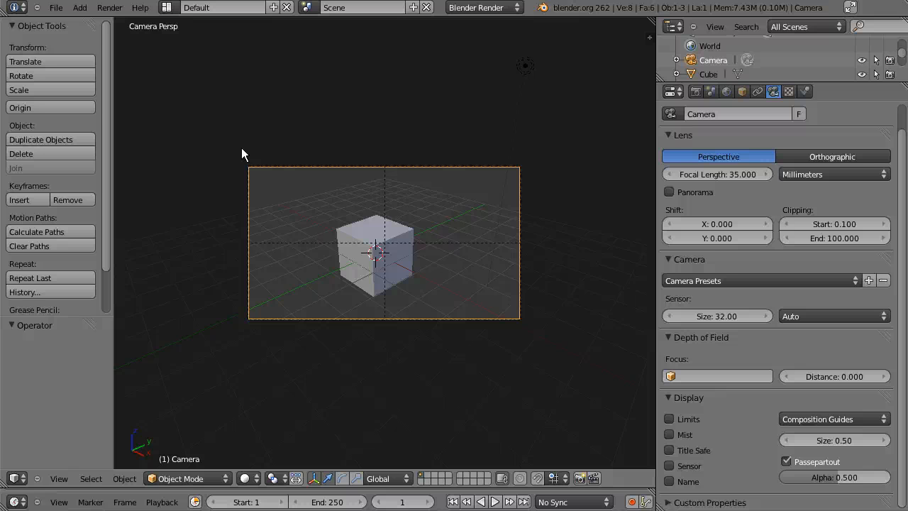
Step: Draw a render border around the left half of the camera frame
key(shift+b)
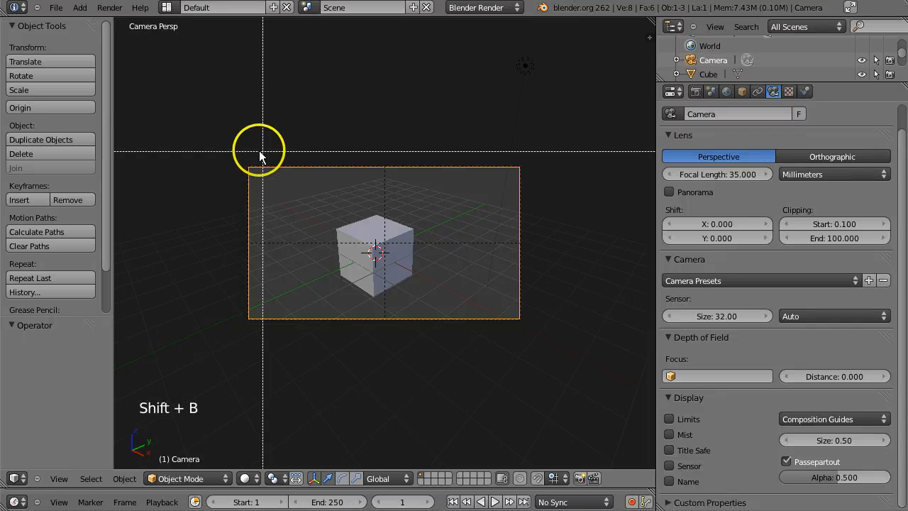
drag(222, 132, 386, 331)
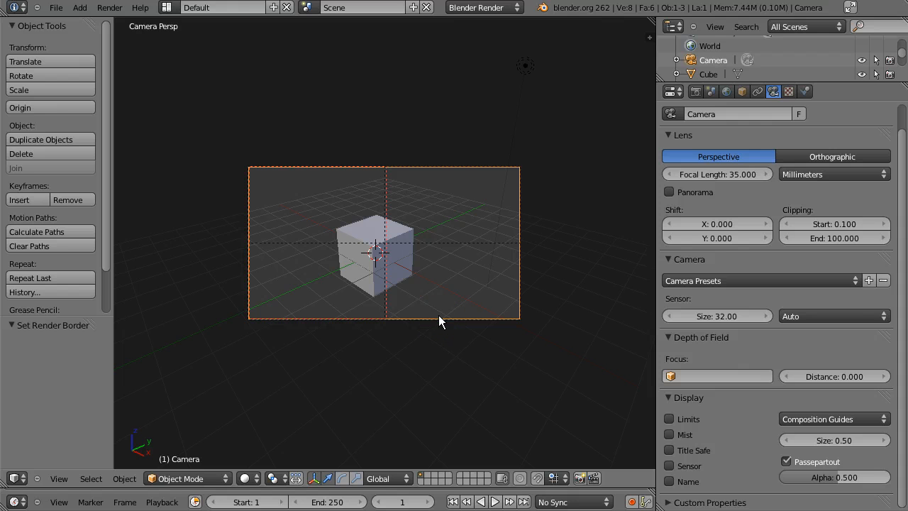
Step: Set the render output's PNG colour mode to RGBA
drag(901, 206, 898, 167)
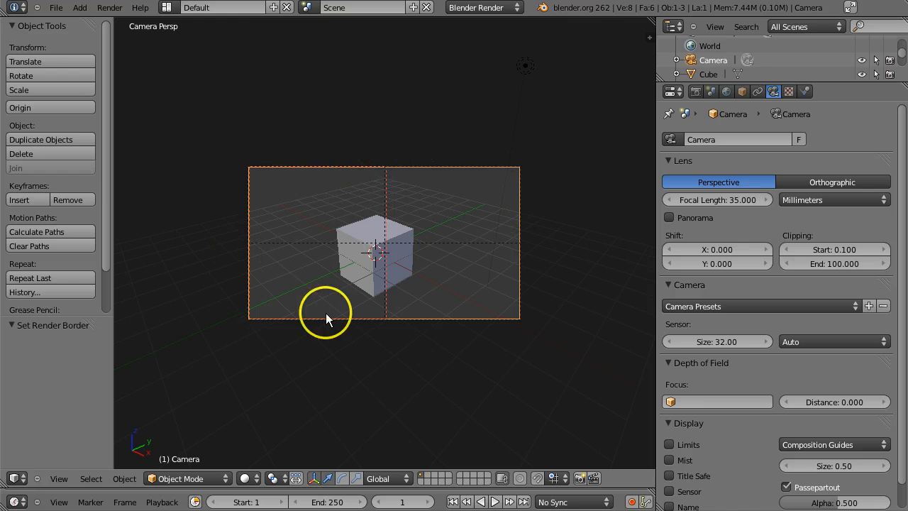
click(696, 91)
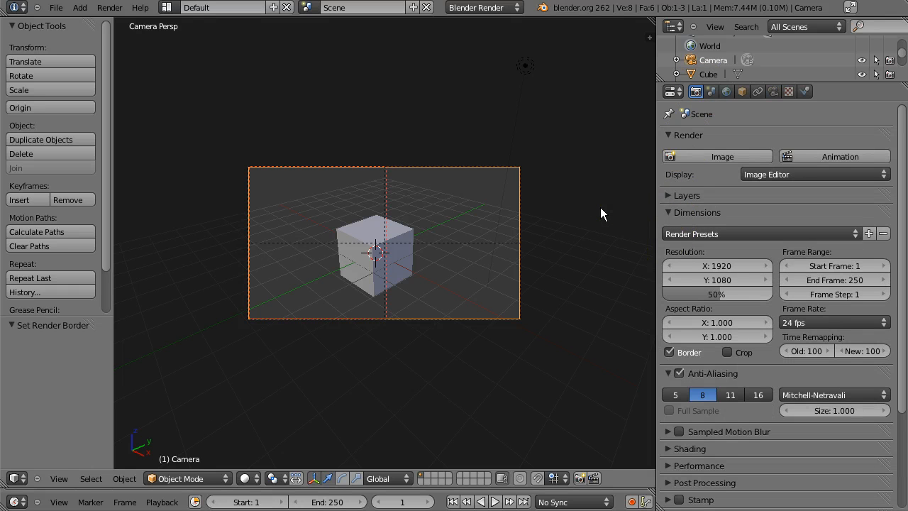
click(695, 91)
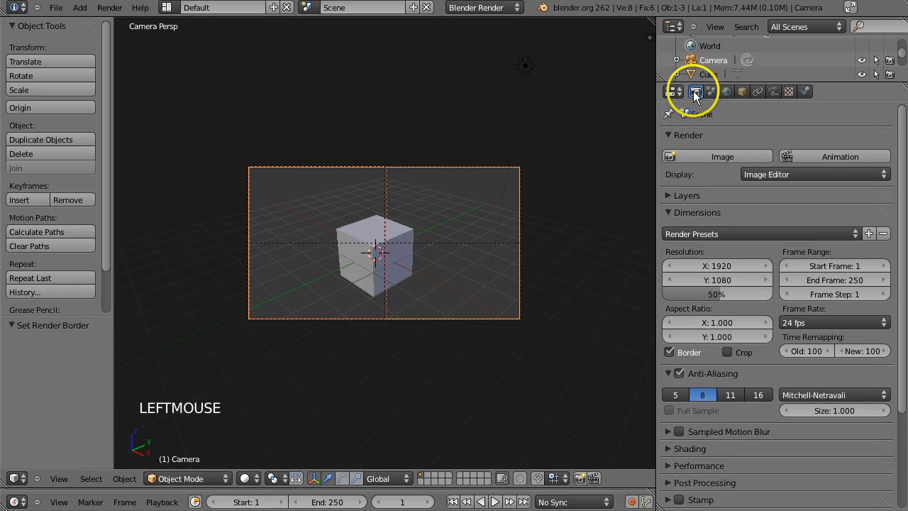
drag(902, 212, 898, 307)
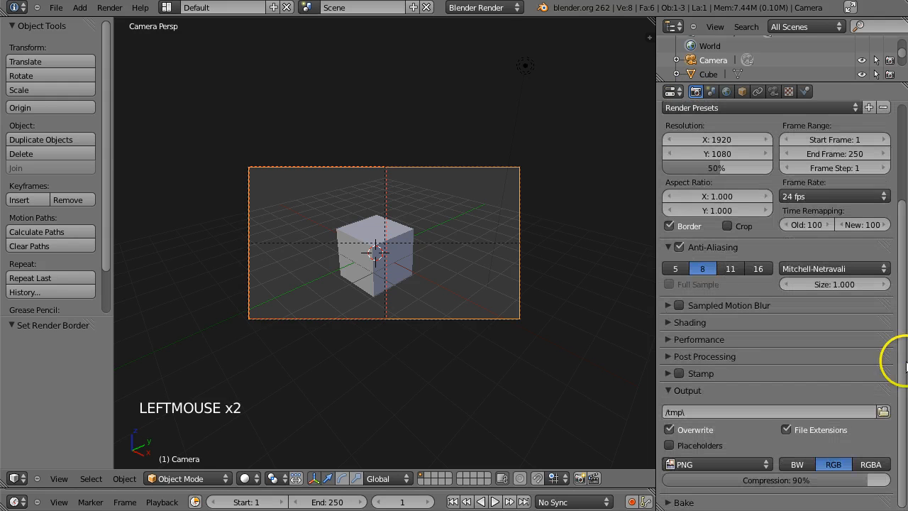
click(866, 462)
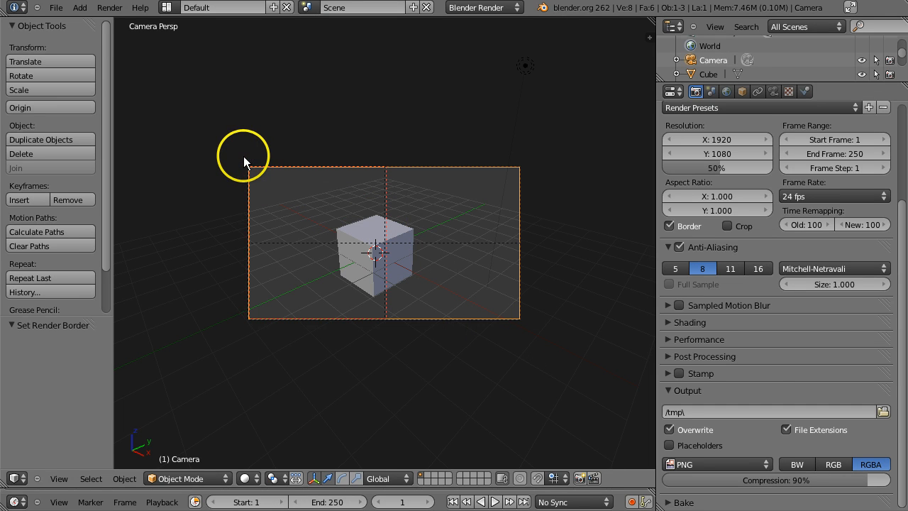
Step: Redraw the render border over the left half, ending at the vertical center guide, and render the image
key(shift+b)
drag(243, 156, 385, 327)
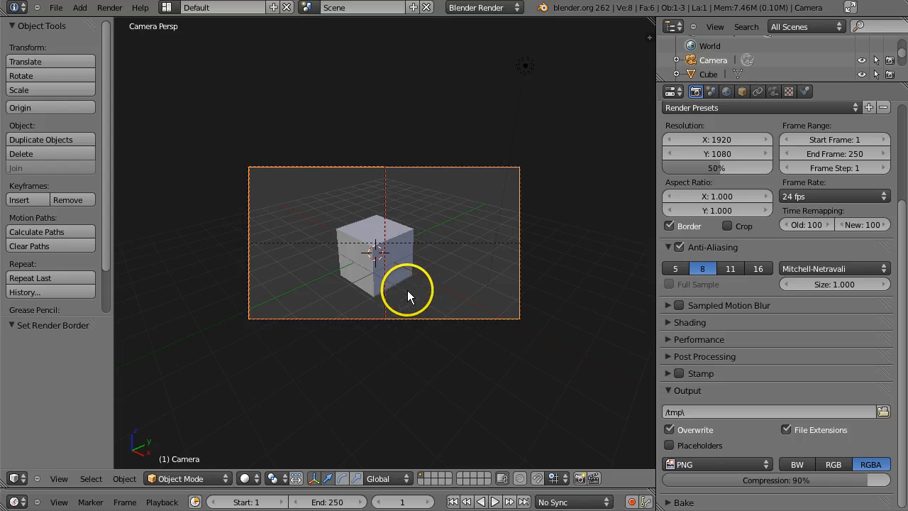
key(F12)
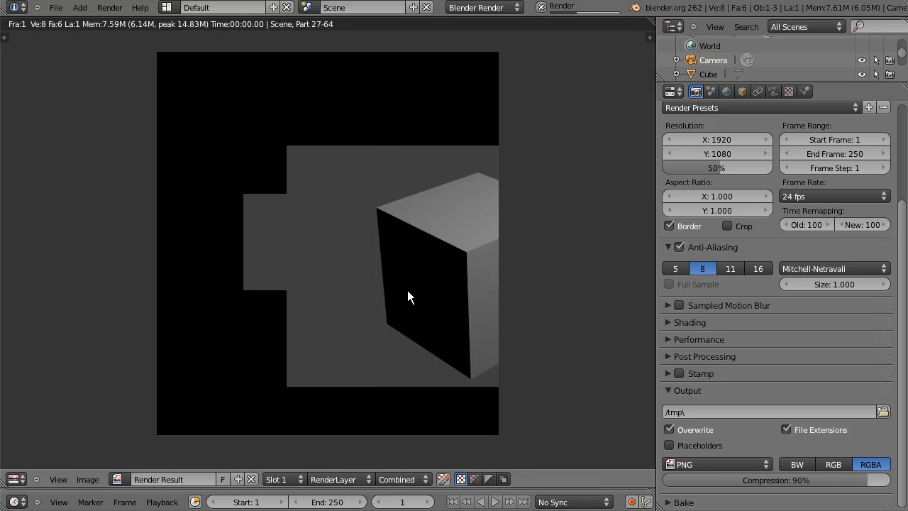
Step: Save the left-half render as 1.png in C:\3D and return to the 3D view
key(F3)
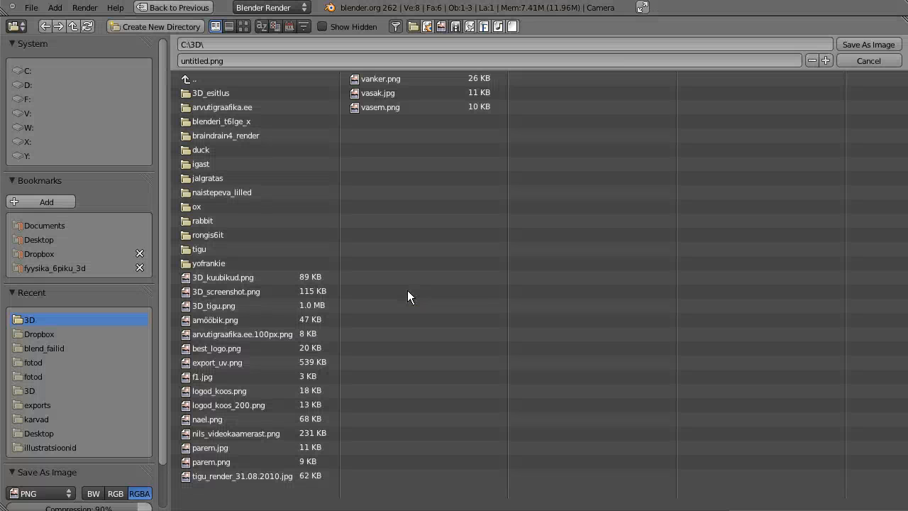
click(275, 61)
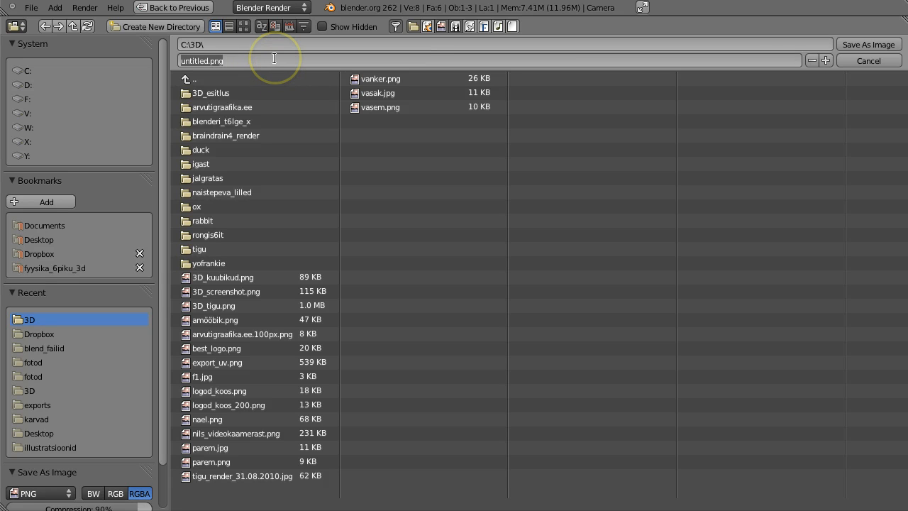
text(1.png)
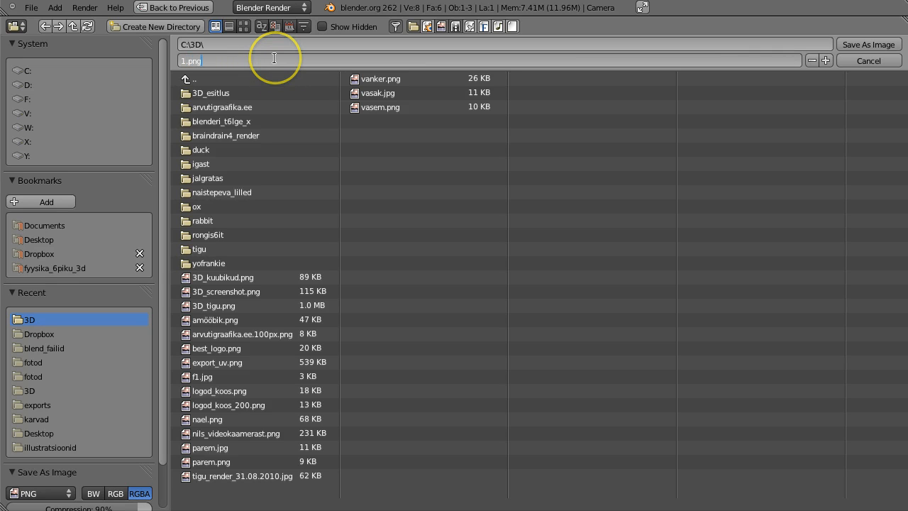
key(Return)
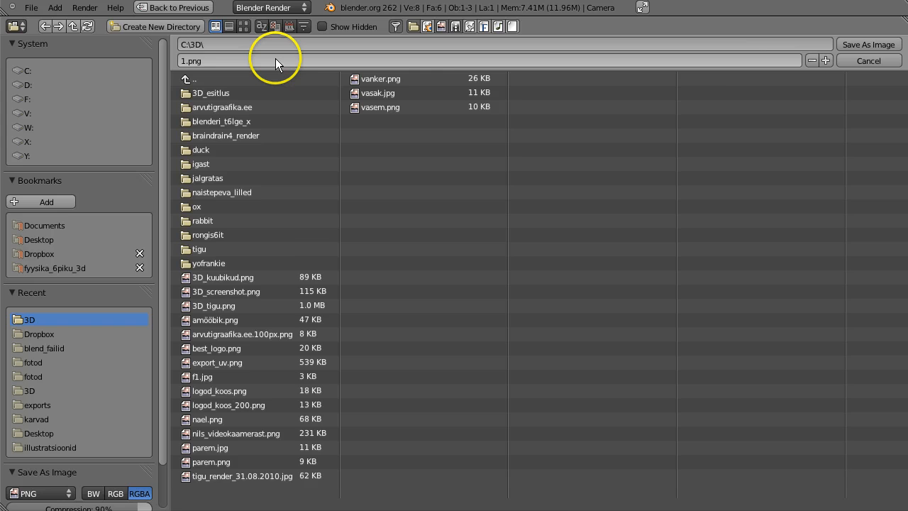
key(Escape)
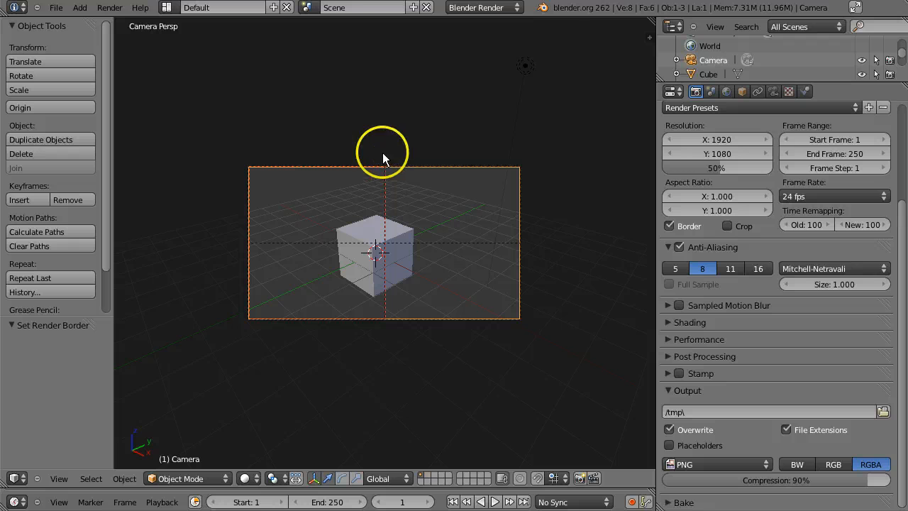
Step: Draw a render border over the right half of the camera frame, starting at the center guide, and render it
key(shift+b)
drag(382, 151, 523, 323)
key(F12)
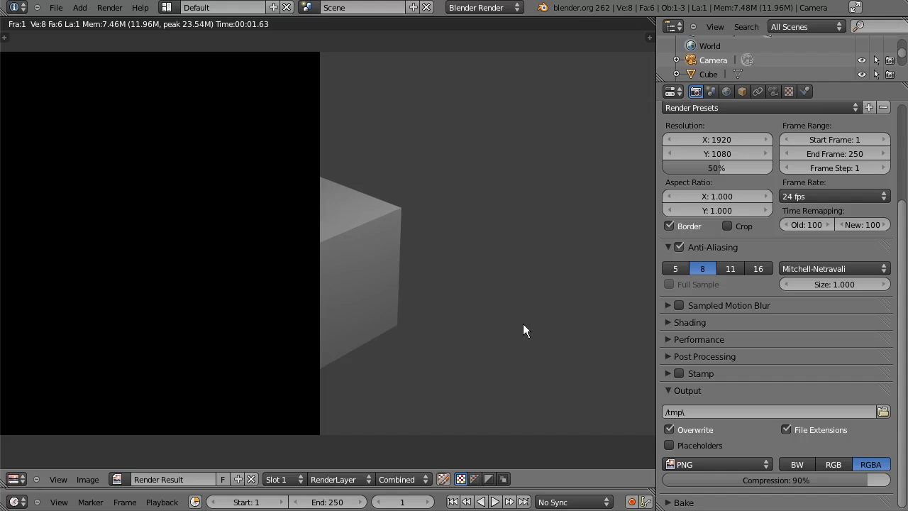
Step: Save the right-half render as 2.png in C:\3D
key(F3)
click(232, 60)
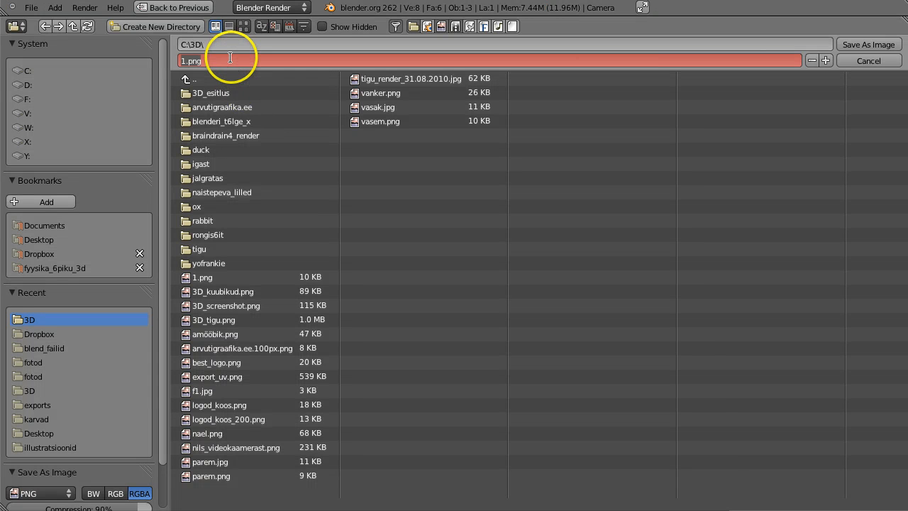
text(2.png)
key(Return)
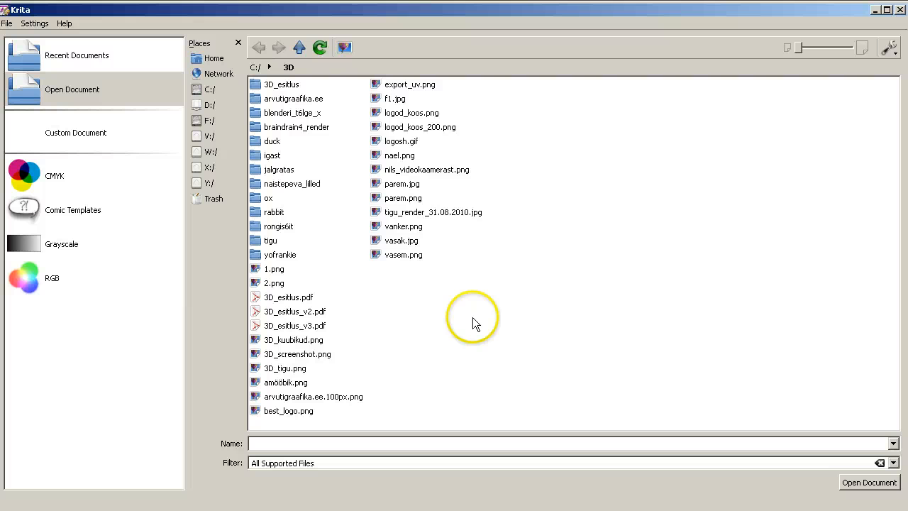
Step: Switch to Krita and open 1.png from the C:\3D folder
click(274, 269)
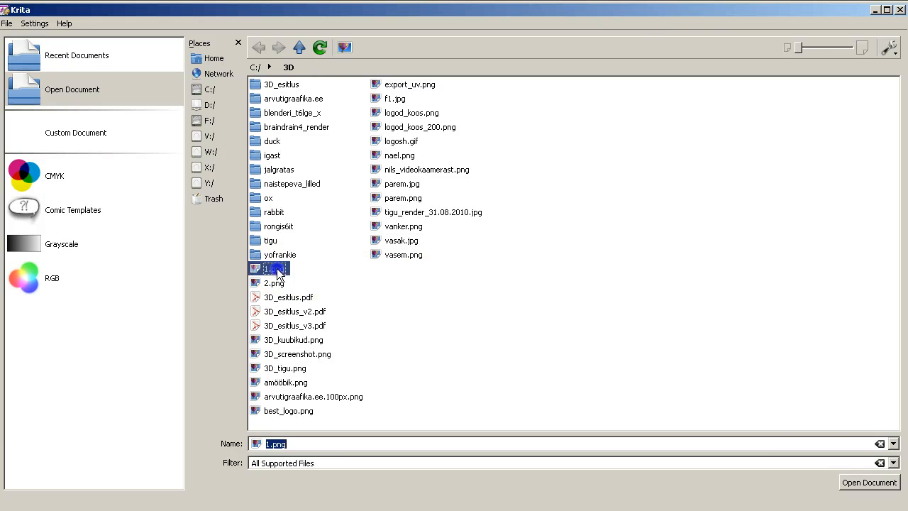
click(867, 490)
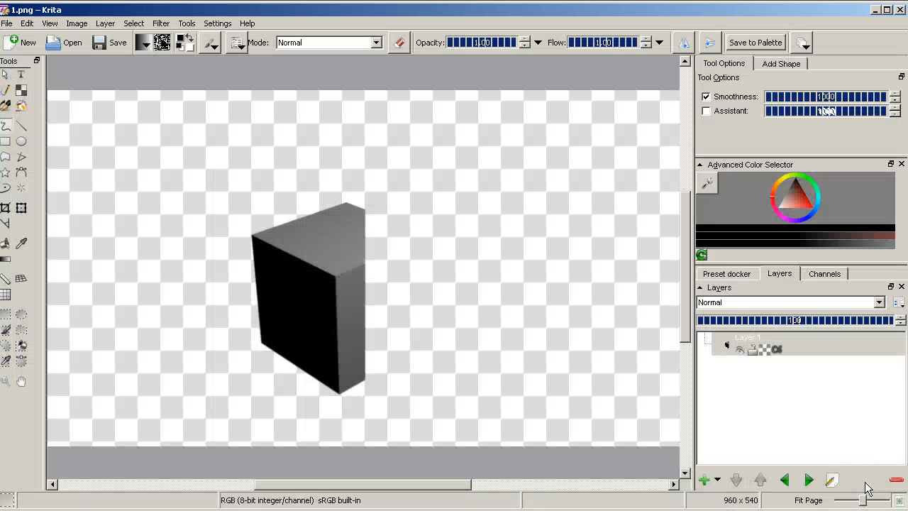
Step: Start inserting an image as a new layer and browse to the C:\3D folder
click(107, 24)
mouse_move(122, 38)
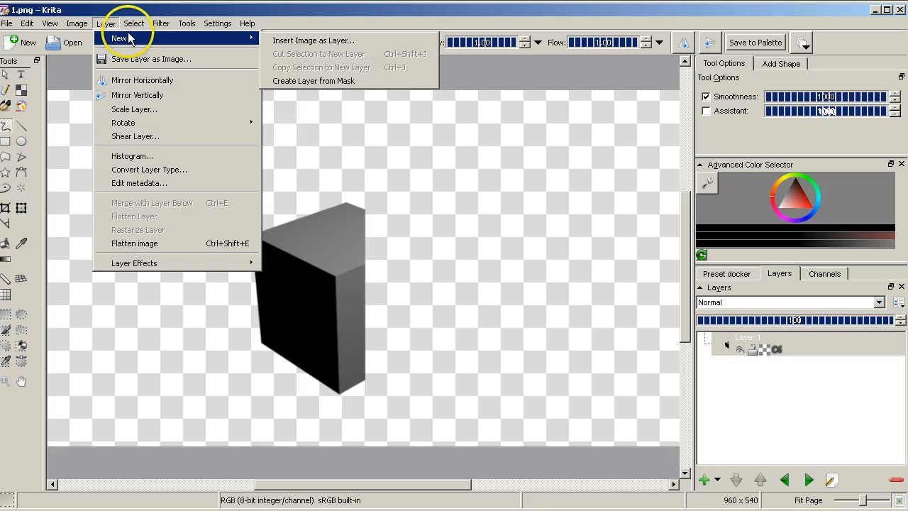
click(294, 44)
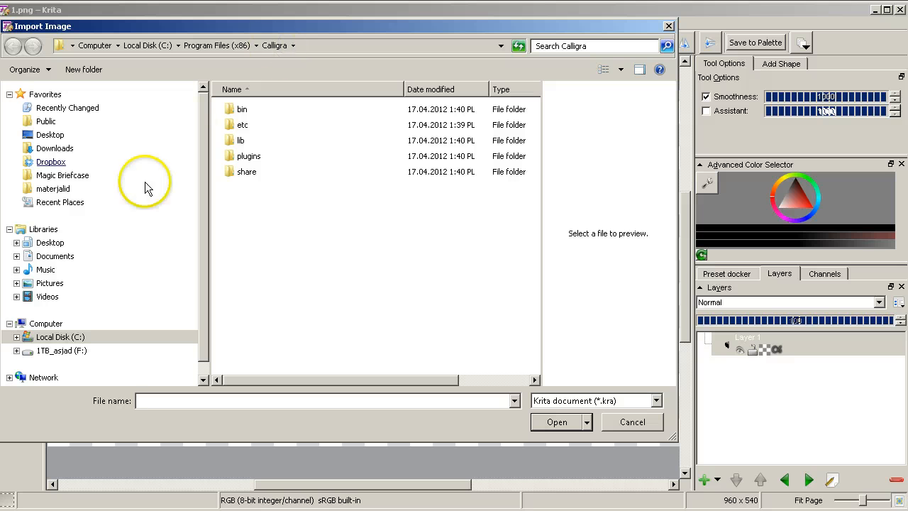
click(53, 336)
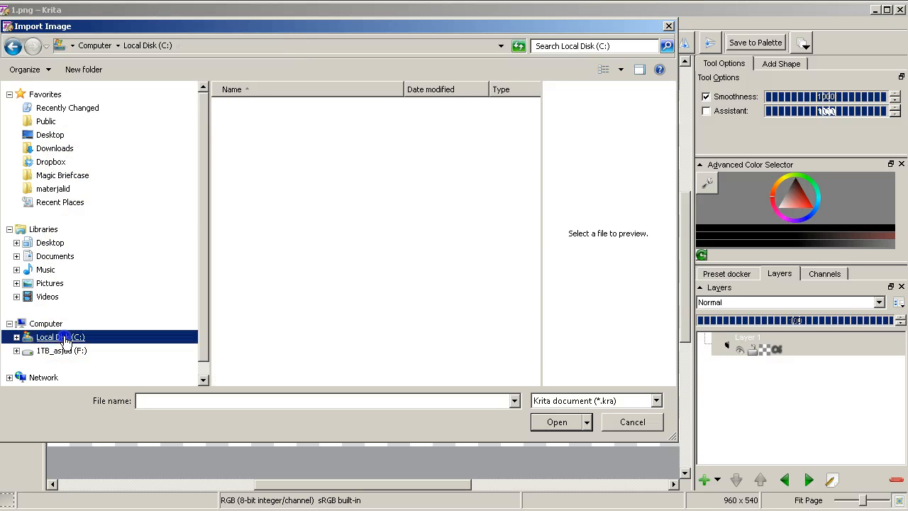
click(236, 103)
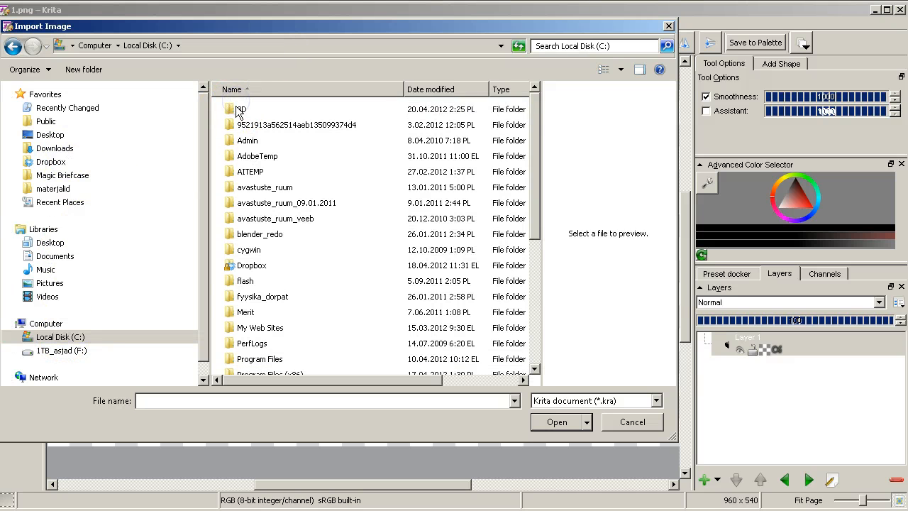
double_click(238, 110)
Step: Filter the files to PNG image (*.png) and import 2.png as a layer
click(656, 401)
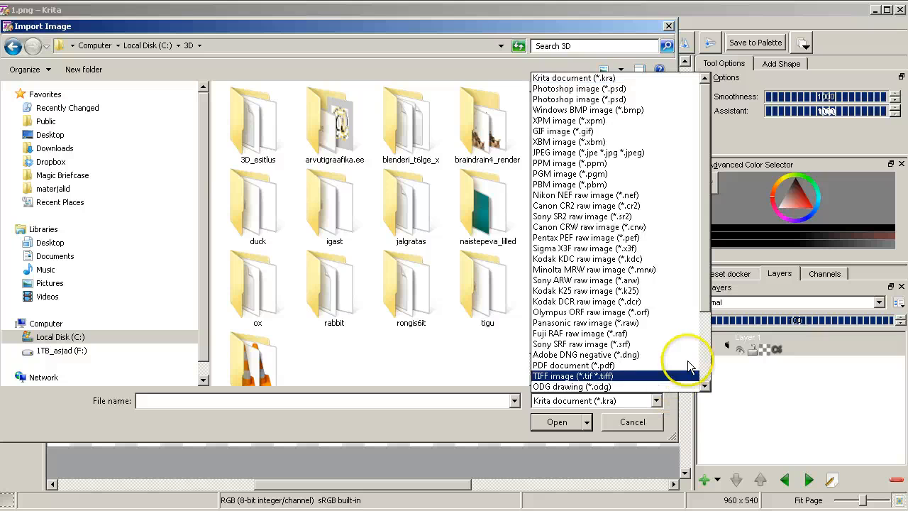
drag(707, 312, 713, 364)
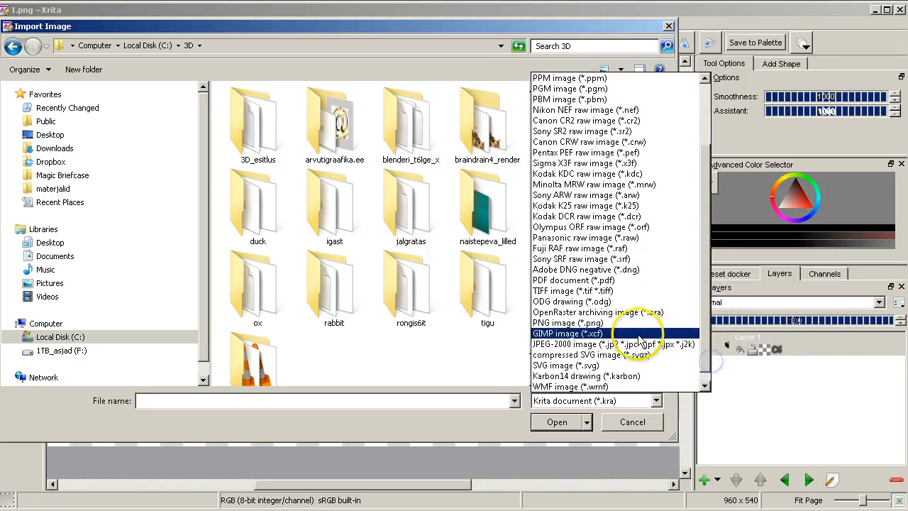
click(610, 323)
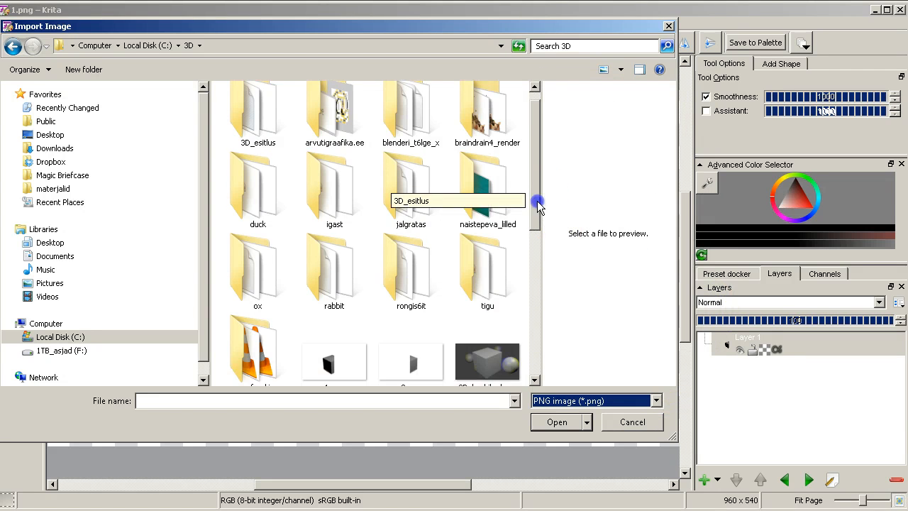
drag(537, 199, 537, 248)
click(442, 273)
click(555, 422)
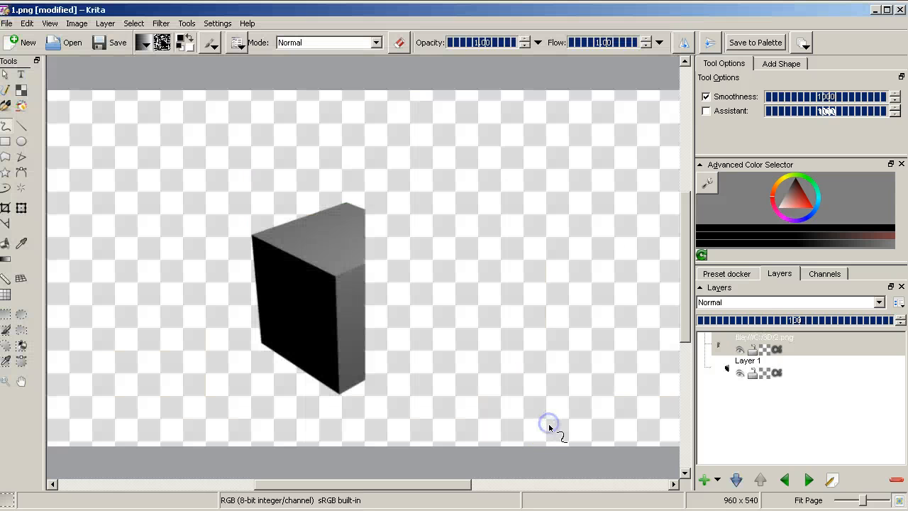